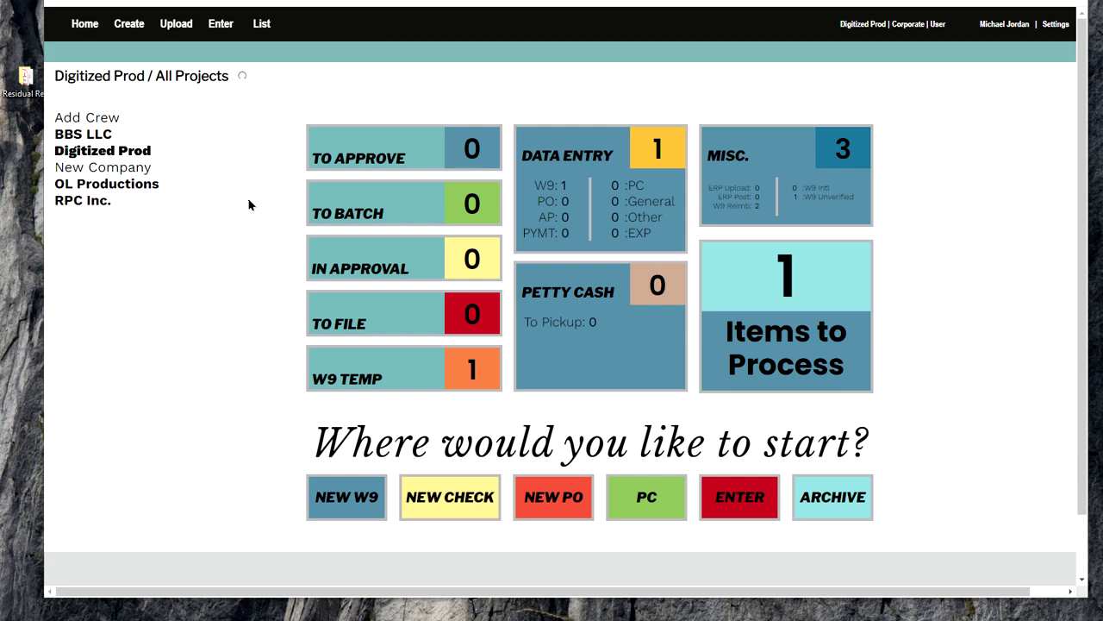
Start a new W-9 vendor and upload the Filmograph, LLC W-9 PDF, enlarged in the preview.
{"action": "left_click", "coordinate": [359, 504]}
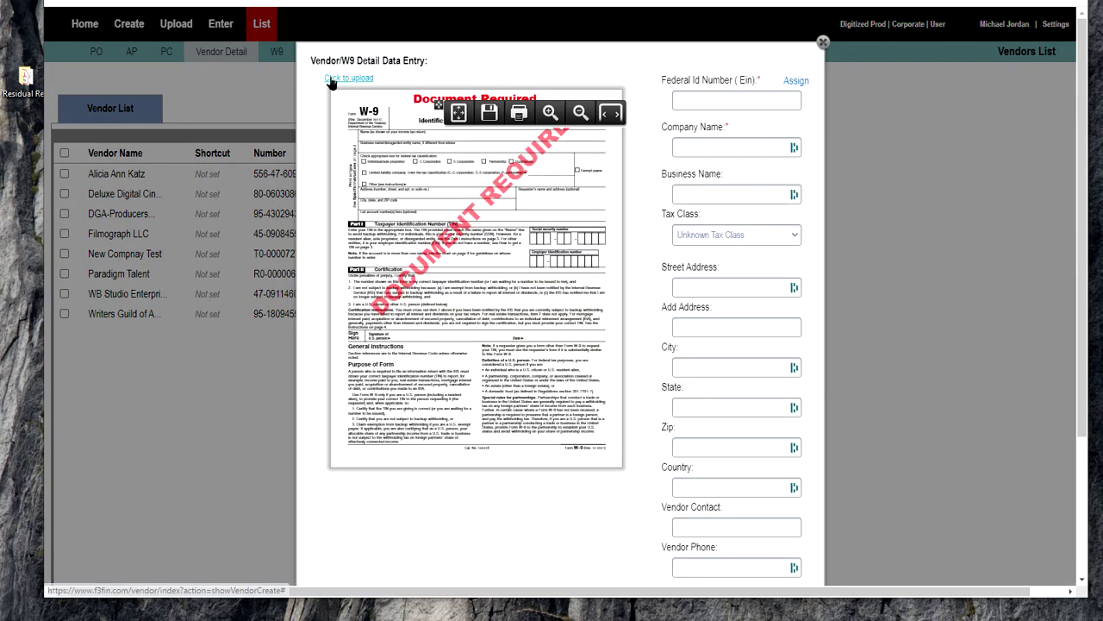
{"action": "left_click", "coordinate": [336, 78]}
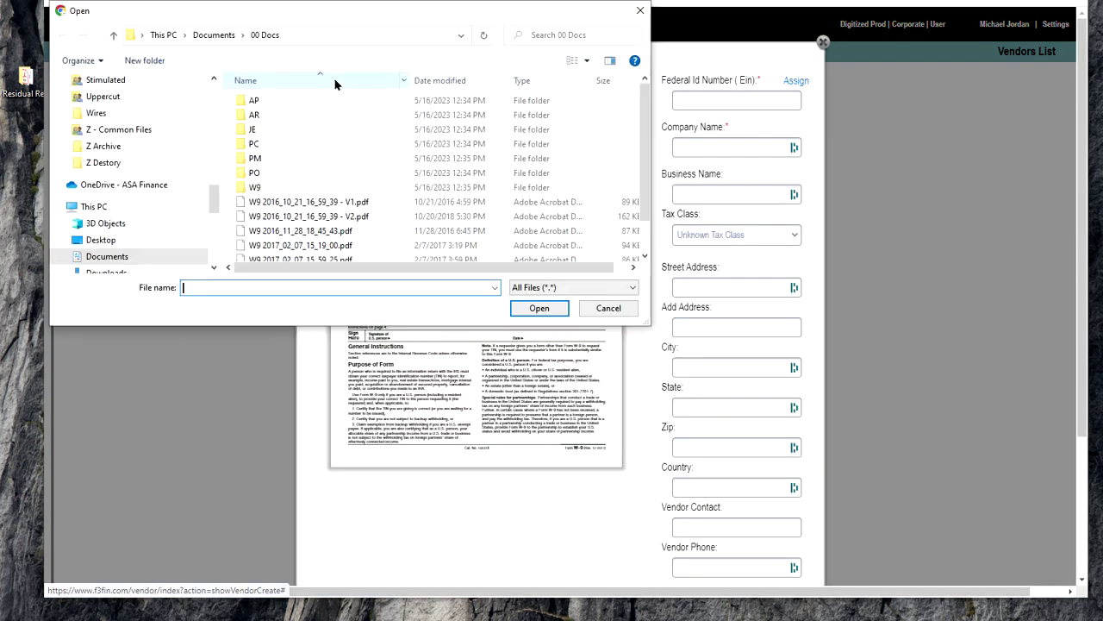
{"action": "double_click", "coordinate": [306, 231]}
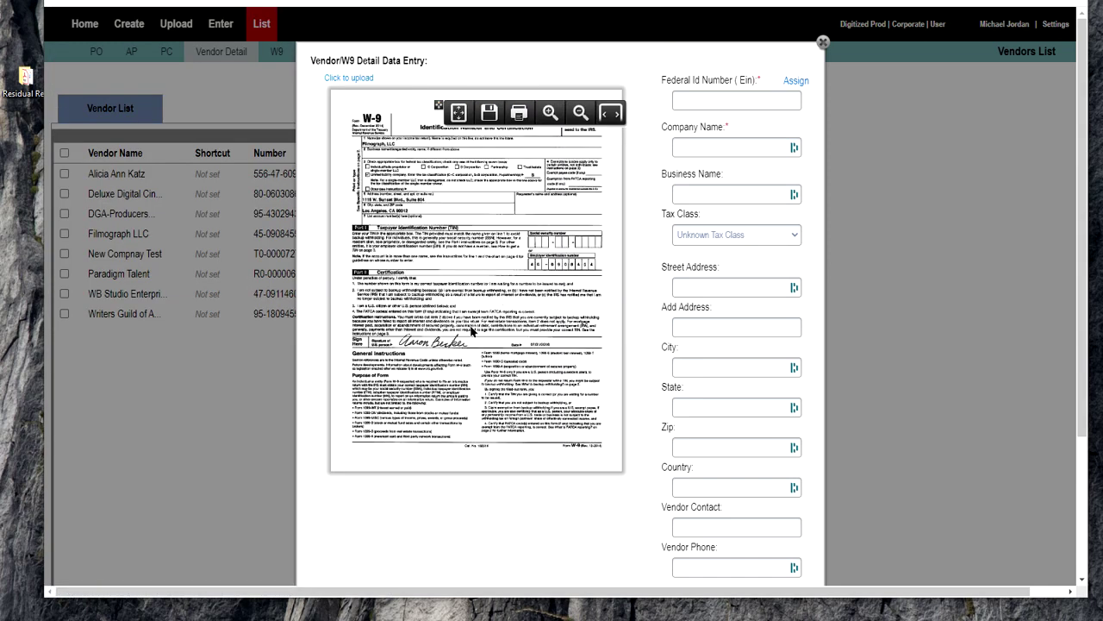
{"action": "left_click", "coordinate": [551, 113]}
{"action": "left_click", "coordinate": [551, 113]}
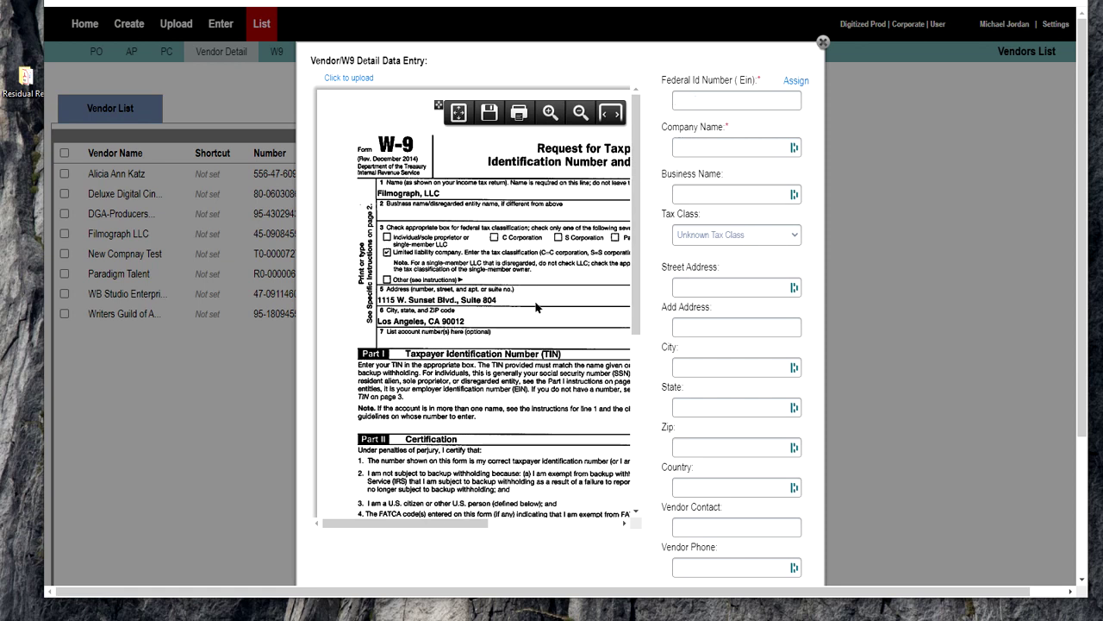
{"action": "left_click_drag", "start_coordinate": [457, 526], "coordinate": [630, 524]}
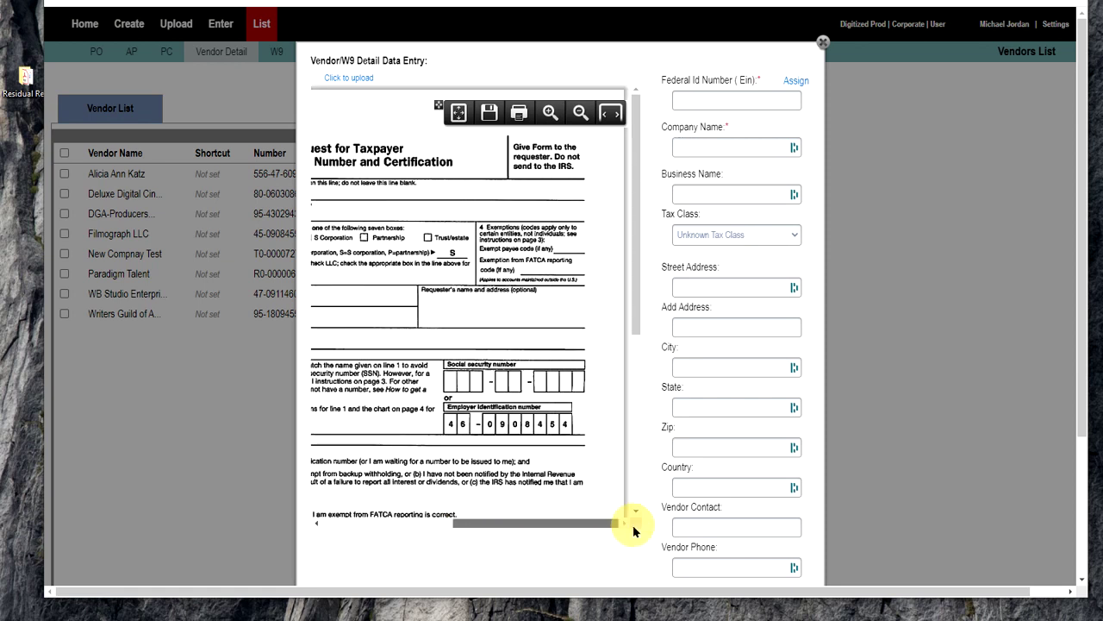
{"action": "left_click", "coordinate": [681, 99]}
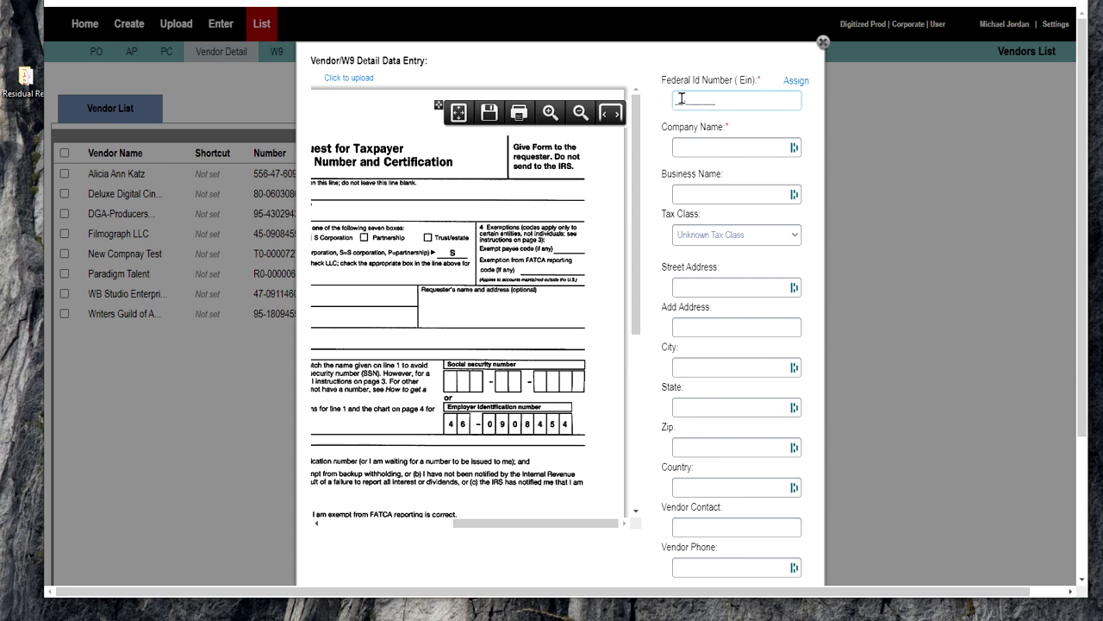
{"action": "key", "text": "Tab"}
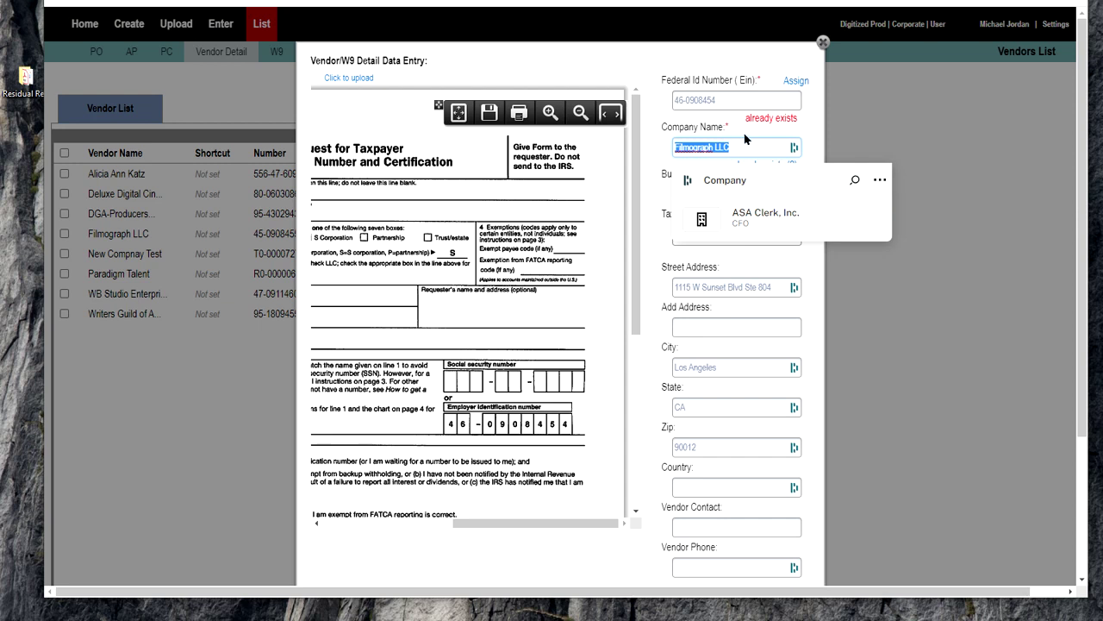
{"action": "left_click", "coordinate": [621, 63]}
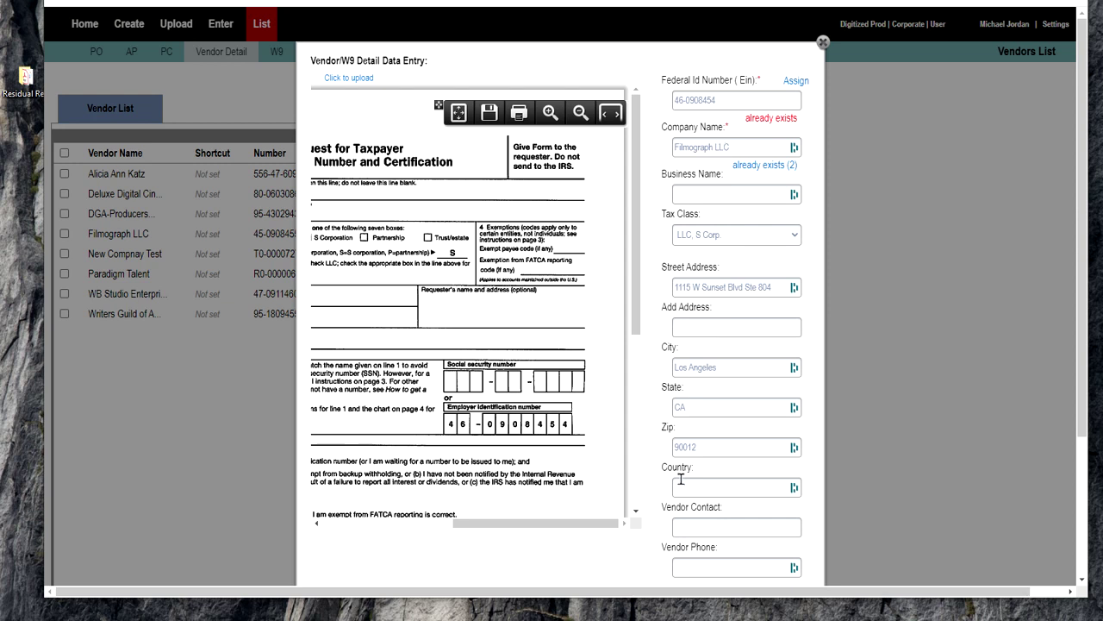
{"action": "left_click", "coordinate": [784, 287]}
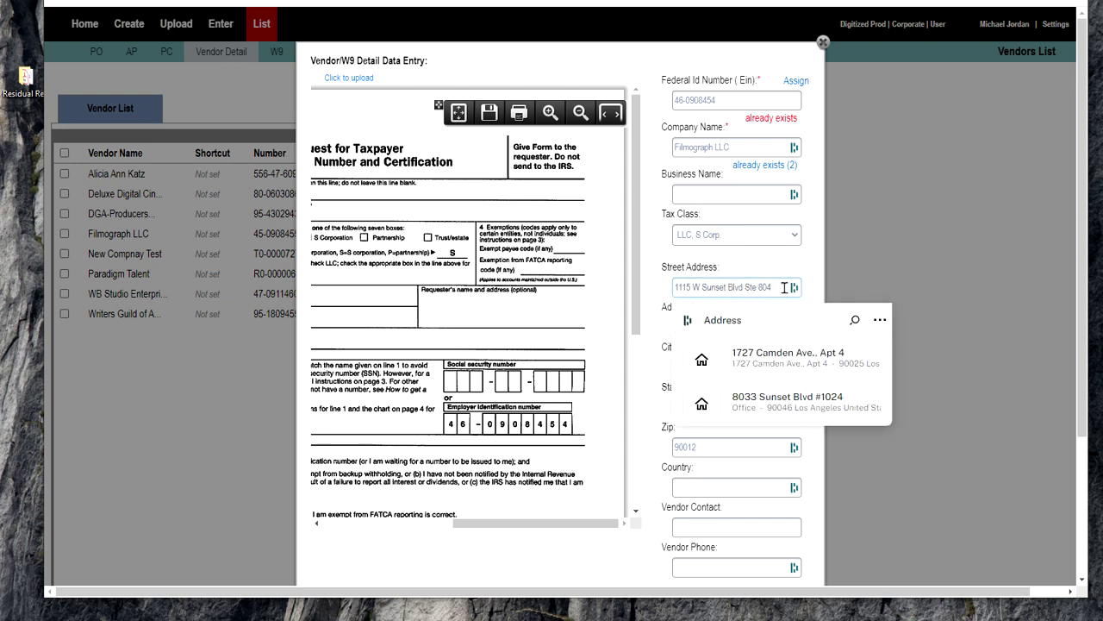
{"action": "triple_click", "coordinate": [785, 287]}
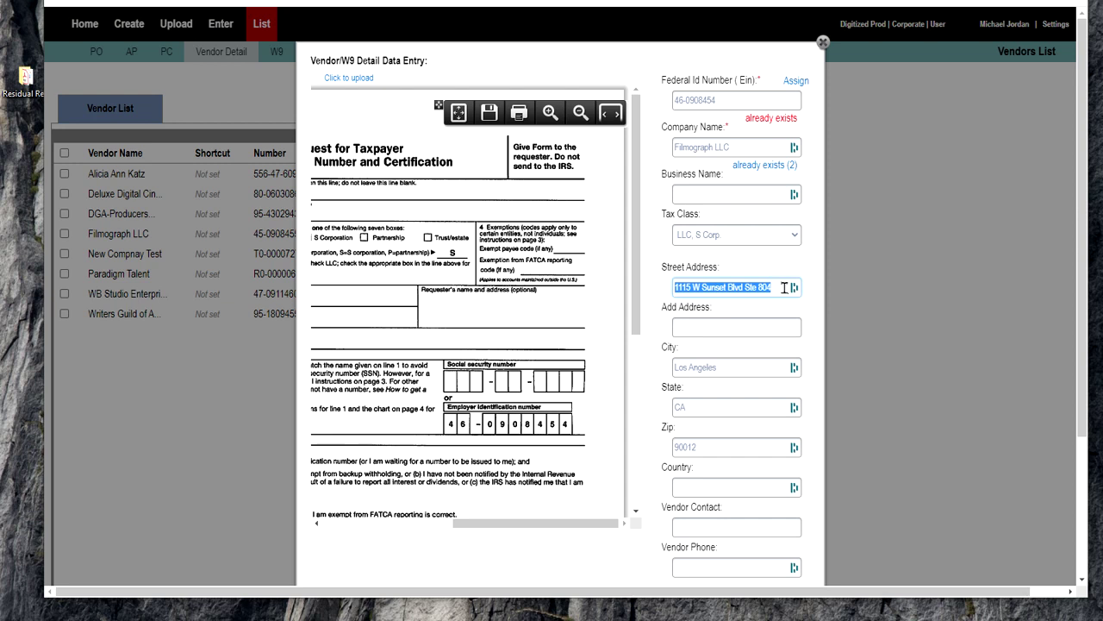
{"action": "key", "text": "BackSpace"}
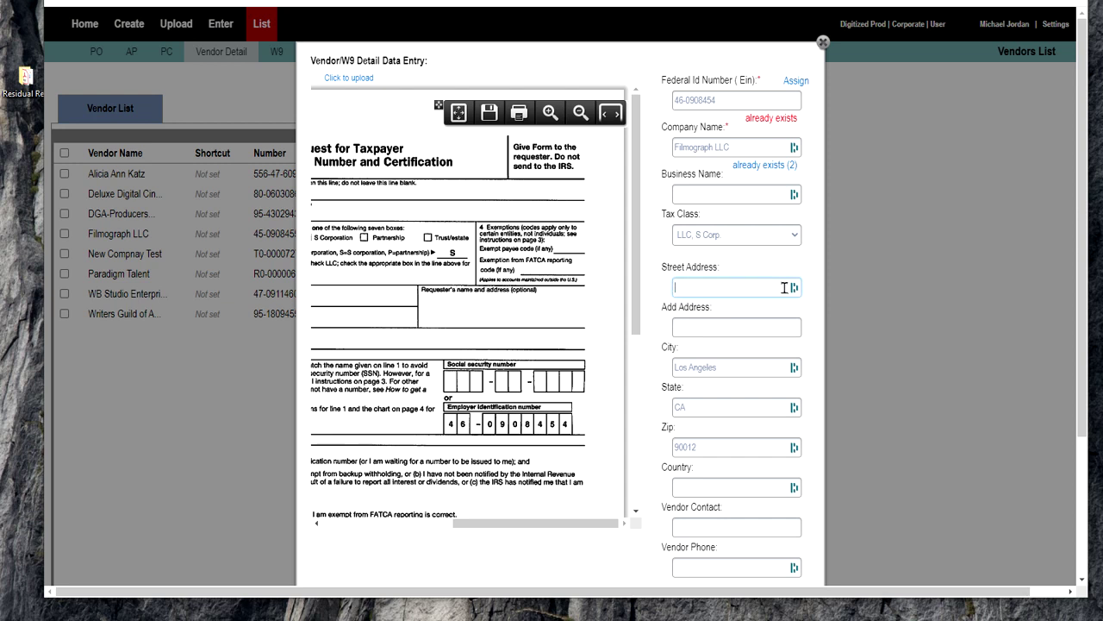
Review the two existing Filmograph LLC records and copy the first record's details into the form.
{"action": "left_click", "coordinate": [763, 168]}
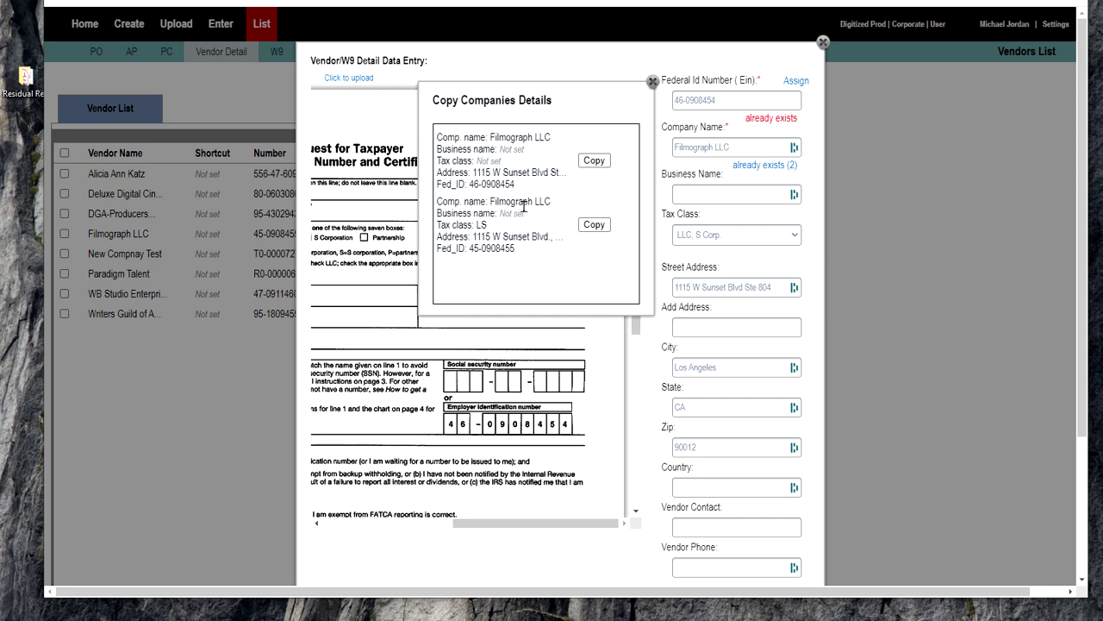
{"action": "left_click", "coordinate": [595, 161]}
{"action": "left_click", "coordinate": [653, 81]}
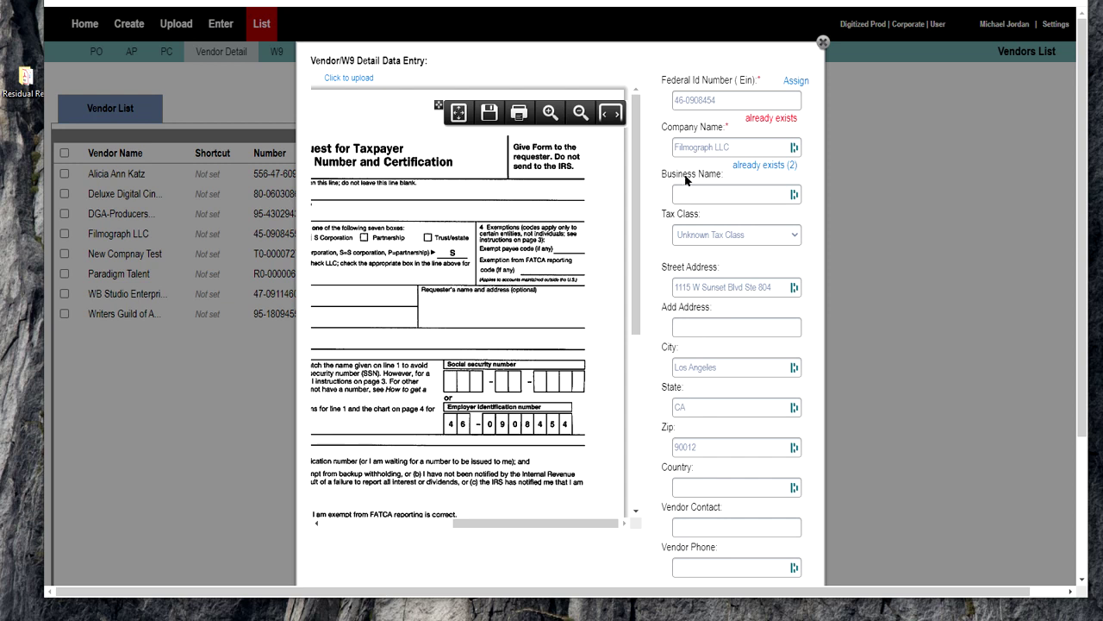
{"action": "left_click", "coordinate": [776, 166]}
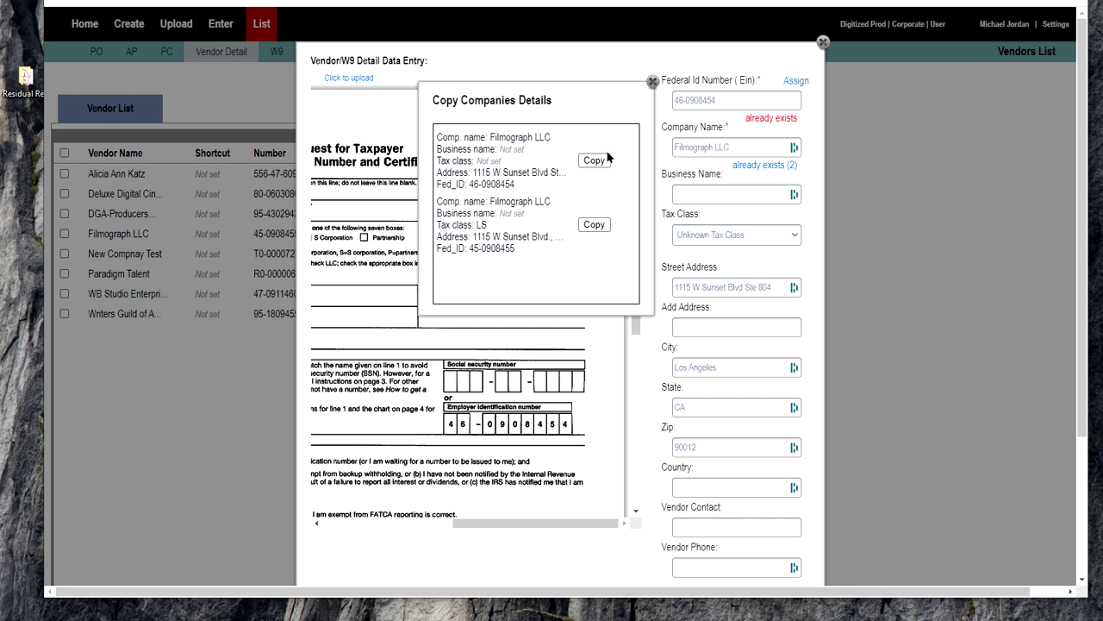
{"action": "left_click", "coordinate": [653, 81]}
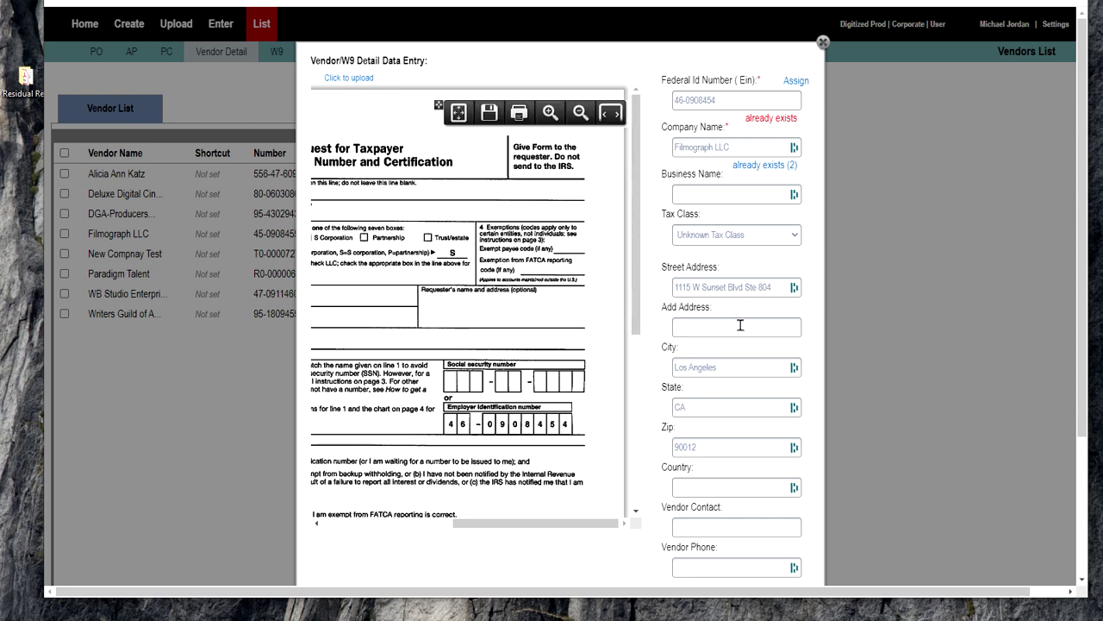
{"action": "scroll", "coordinate": [738, 324], "scroll_direction": "down", "scroll_amount": 3}
Save the new Filmograph LLC vendor from the Vendor/W9 Detail Data Entry form.
{"action": "left_click", "coordinate": [749, 419]}
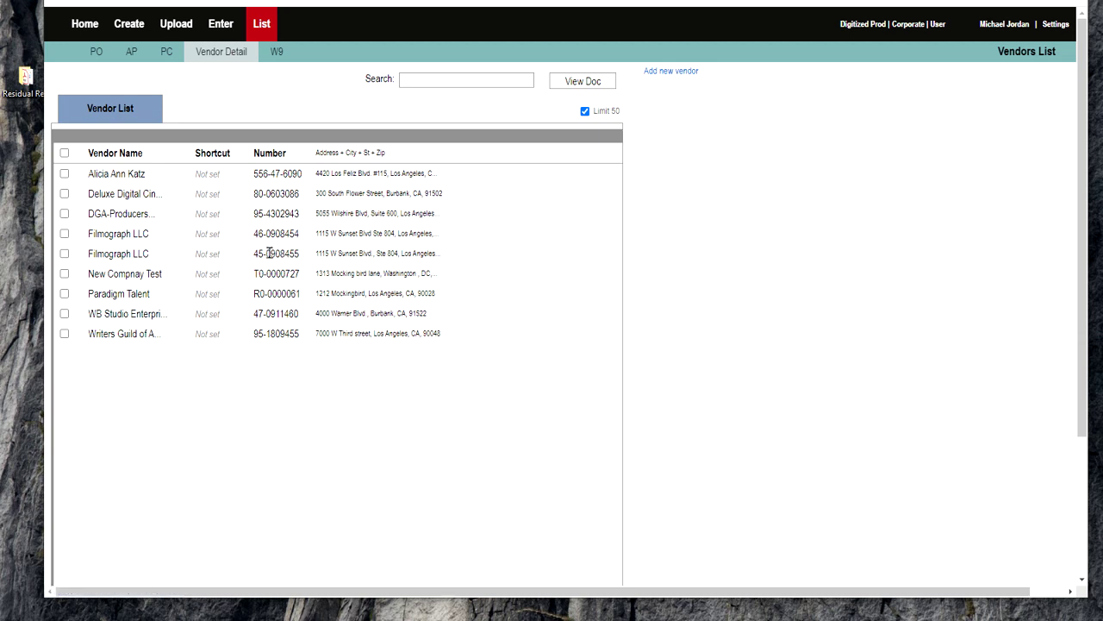
{"action": "left_click", "coordinate": [64, 253]}
{"action": "left_click", "coordinate": [64, 233]}
{"action": "left_click", "coordinate": [572, 83]}
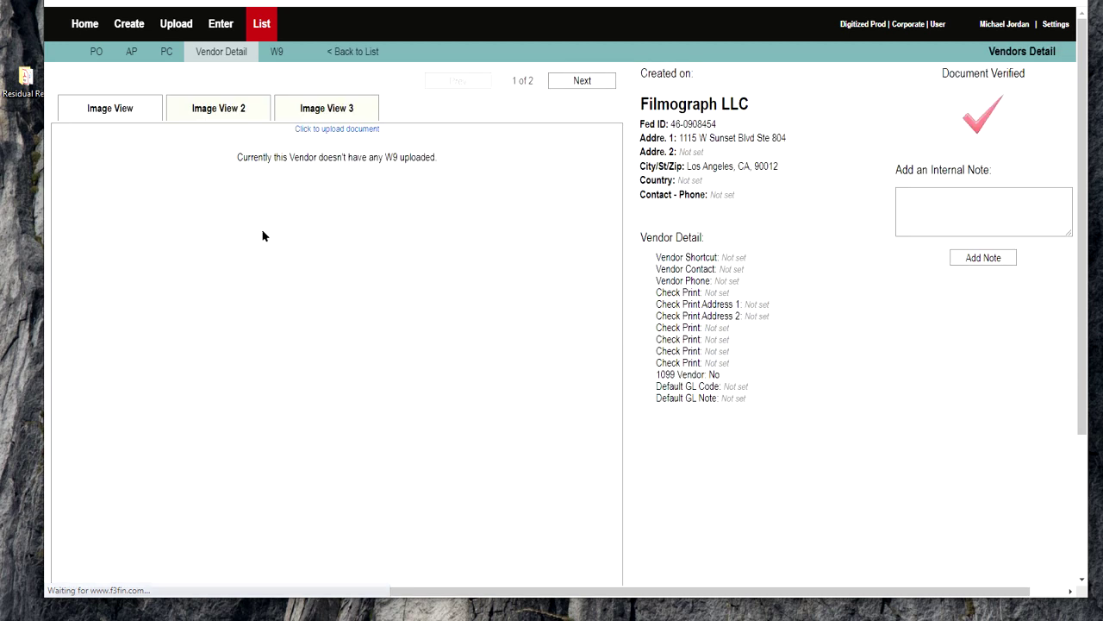
{"action": "left_click", "coordinate": [571, 84]}
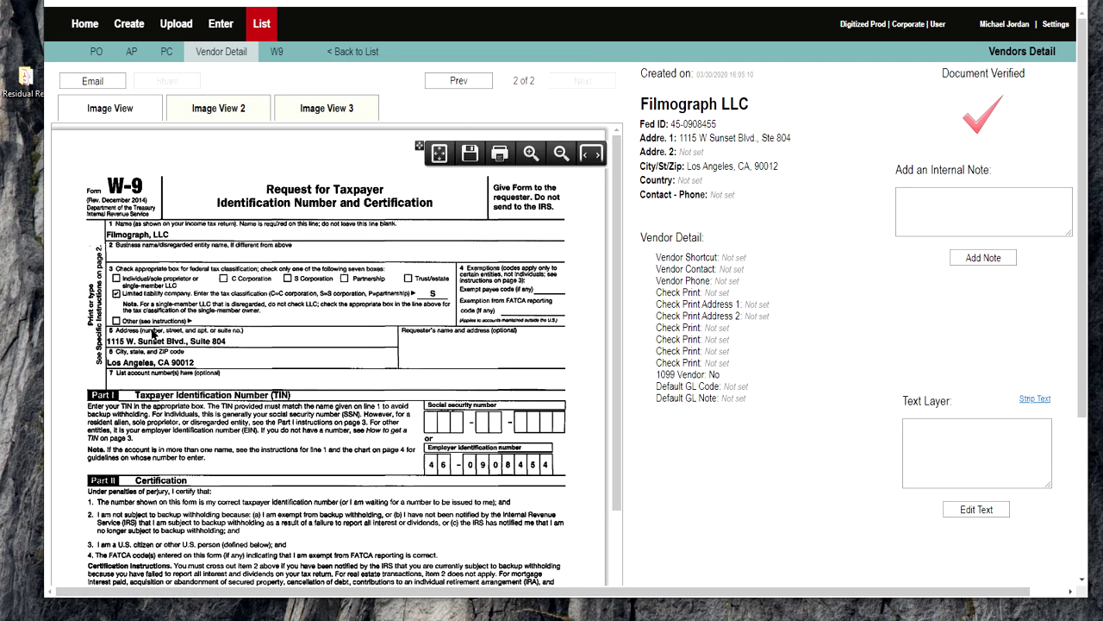
{"action": "left_click", "coordinate": [457, 80]}
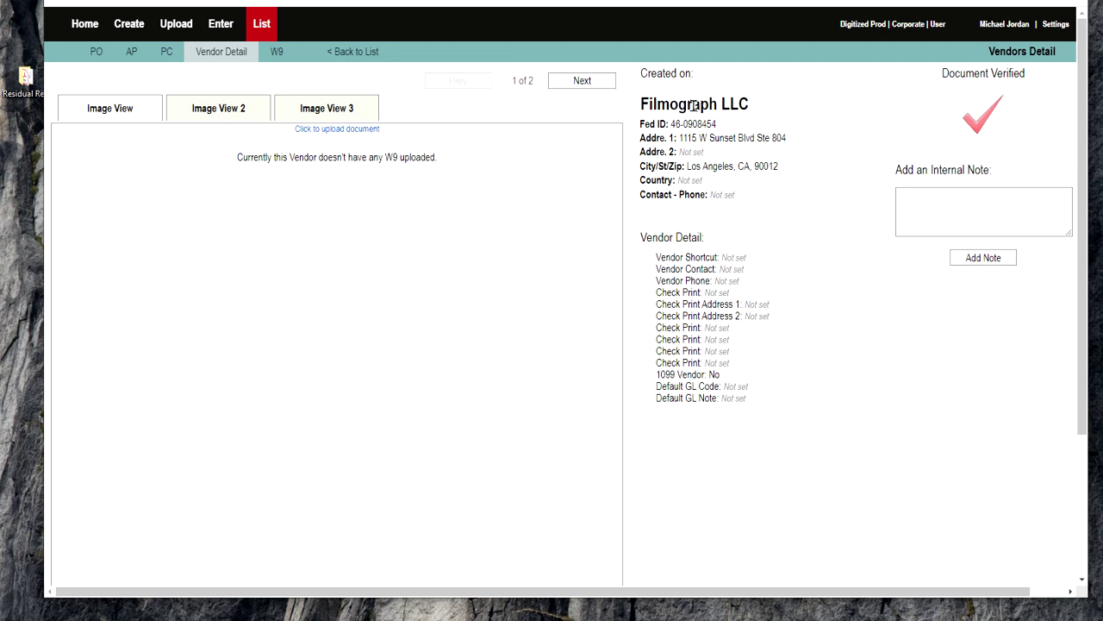
Close the vendor edit form unchanged, then return through the vendors list to the Home dashboard.
{"action": "left_click", "coordinate": [685, 316]}
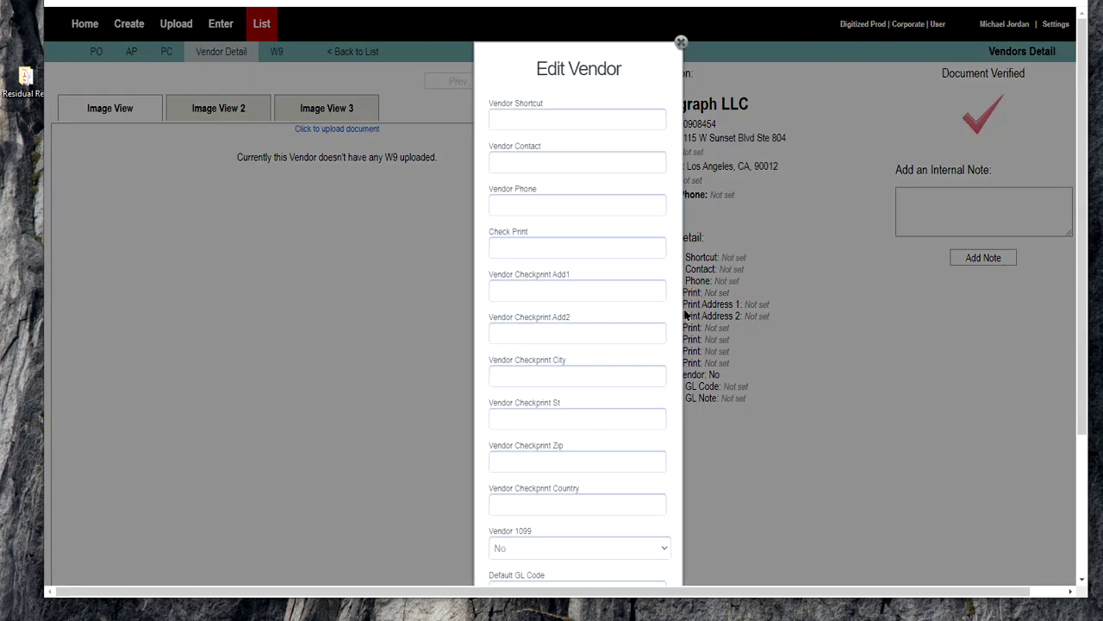
{"action": "left_click", "coordinate": [679, 42]}
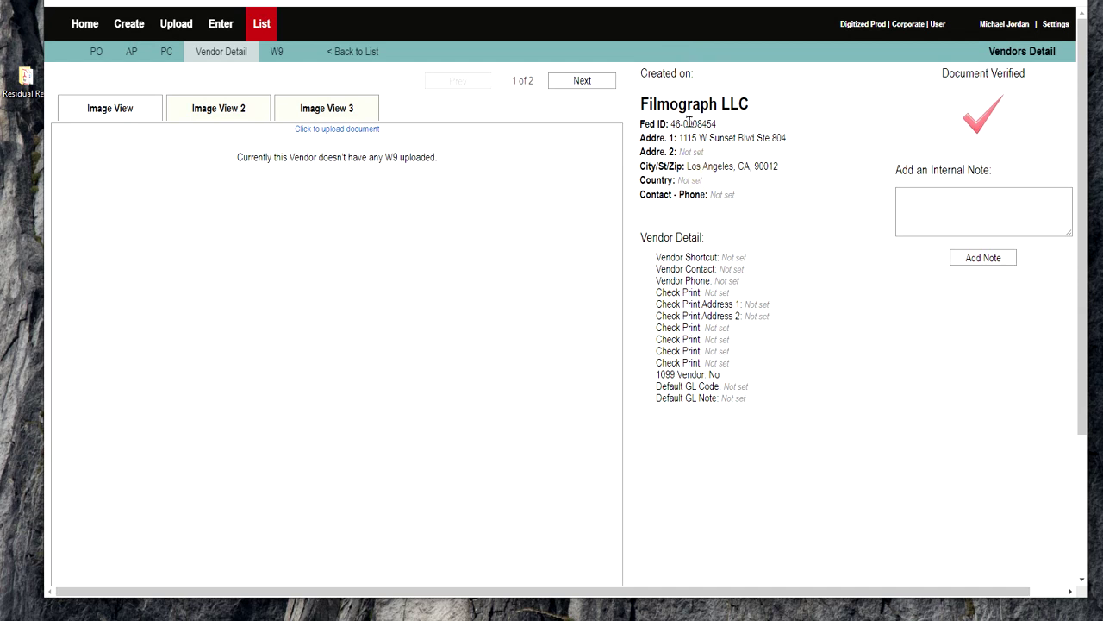
{"action": "left_click", "coordinate": [350, 52]}
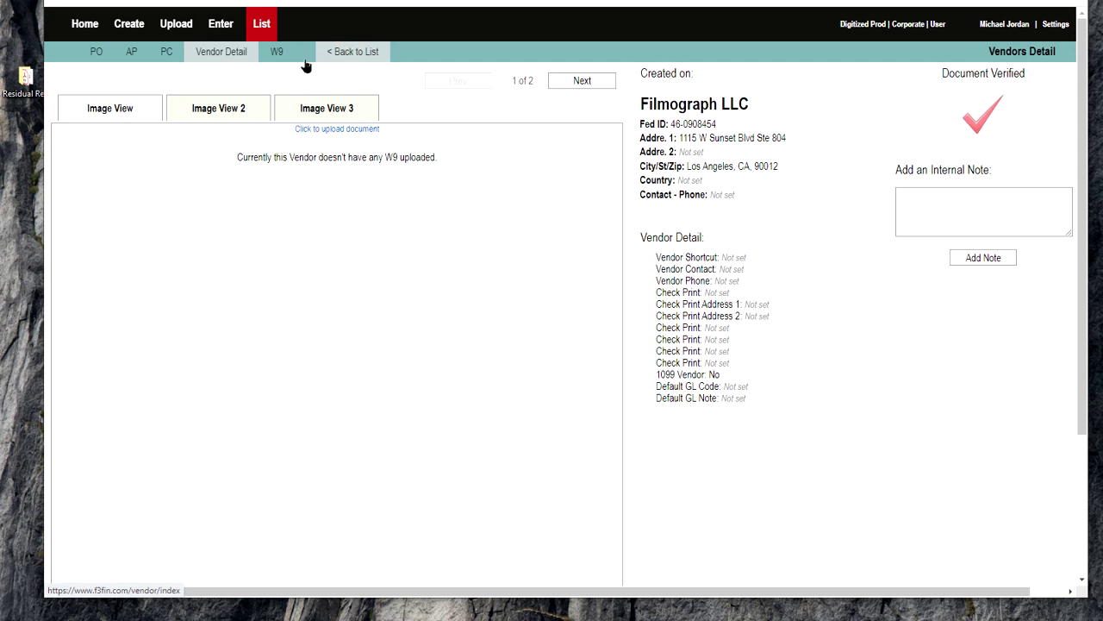
{"action": "left_click", "coordinate": [85, 26]}
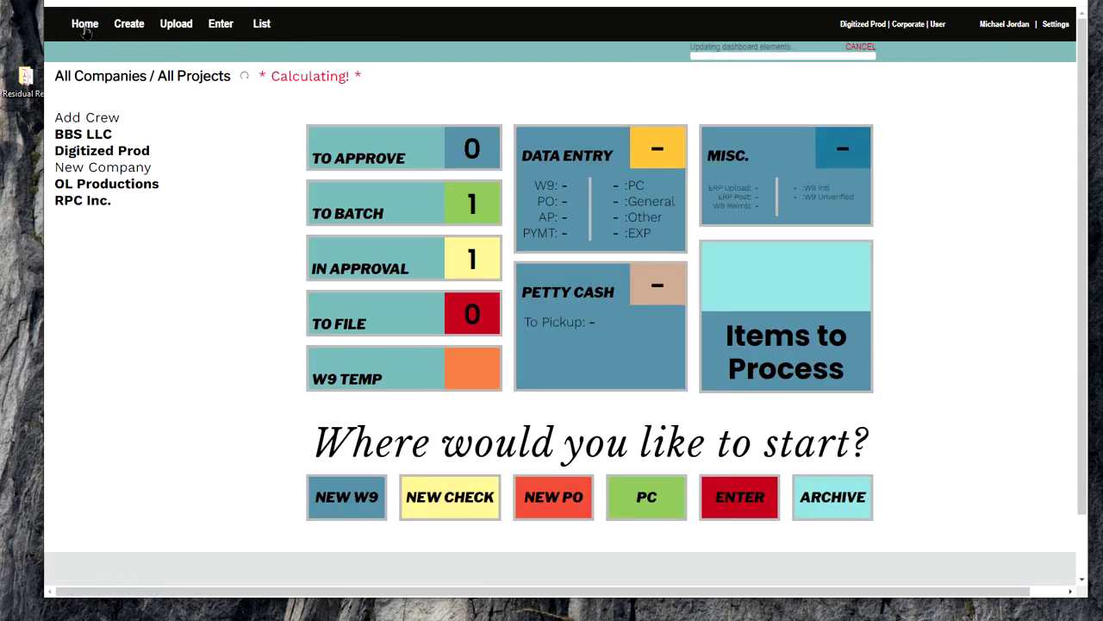